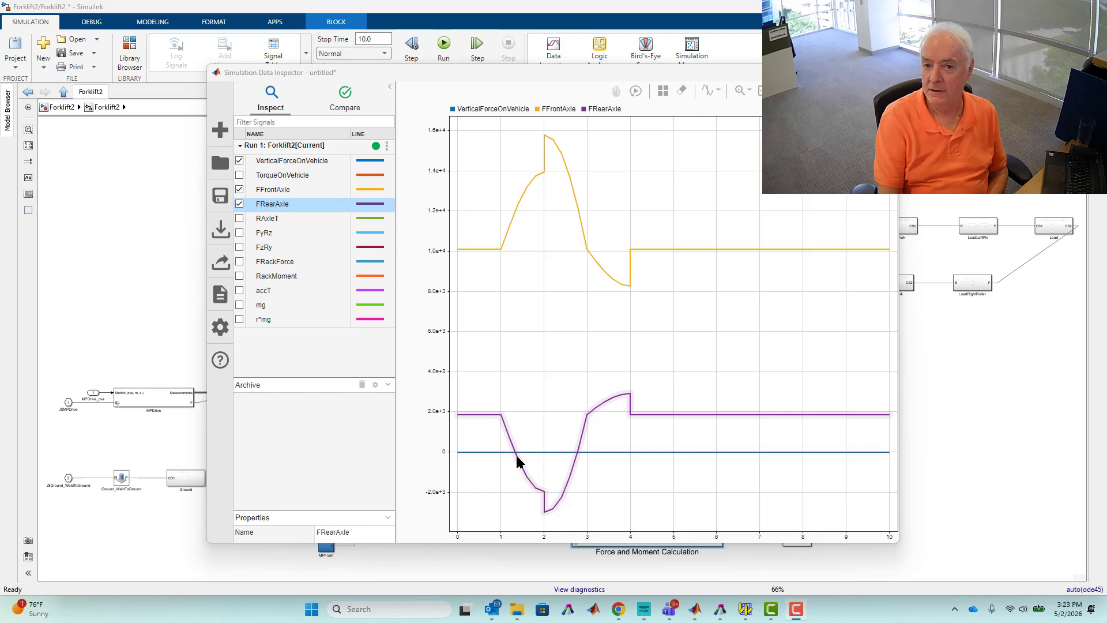
# Step: Leave the signal plots and go up to the top level of the Forklift2 model
pyautogui.click(113, 281)
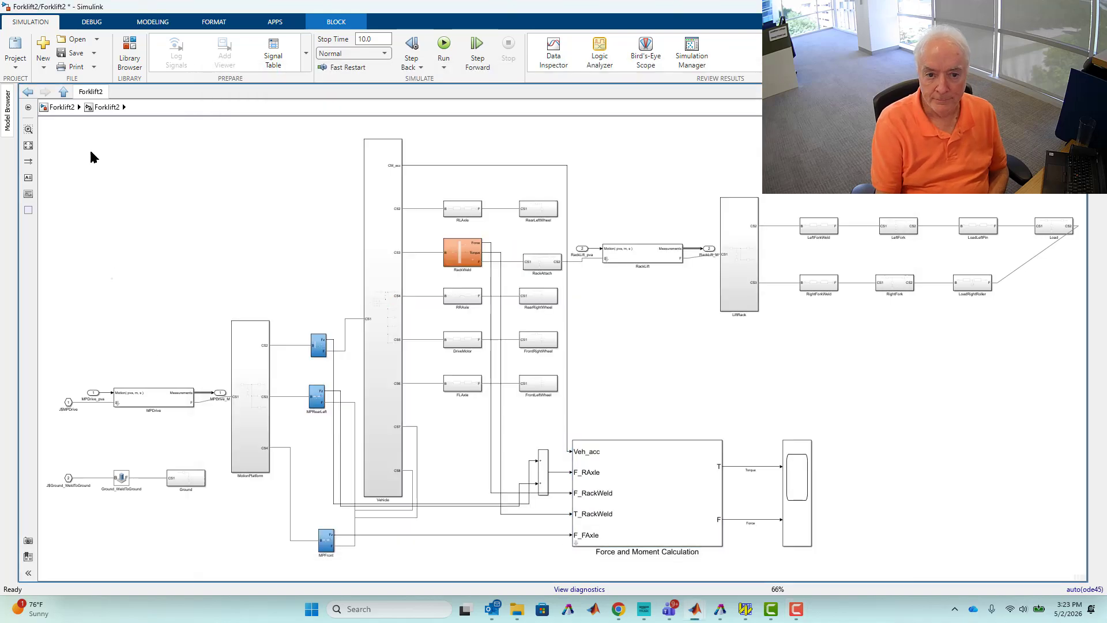
pyautogui.click(61, 107)
pyautogui.moveTo(377, 150); pyautogui.dragTo(483, 298)
pyautogui.click(151, 210)
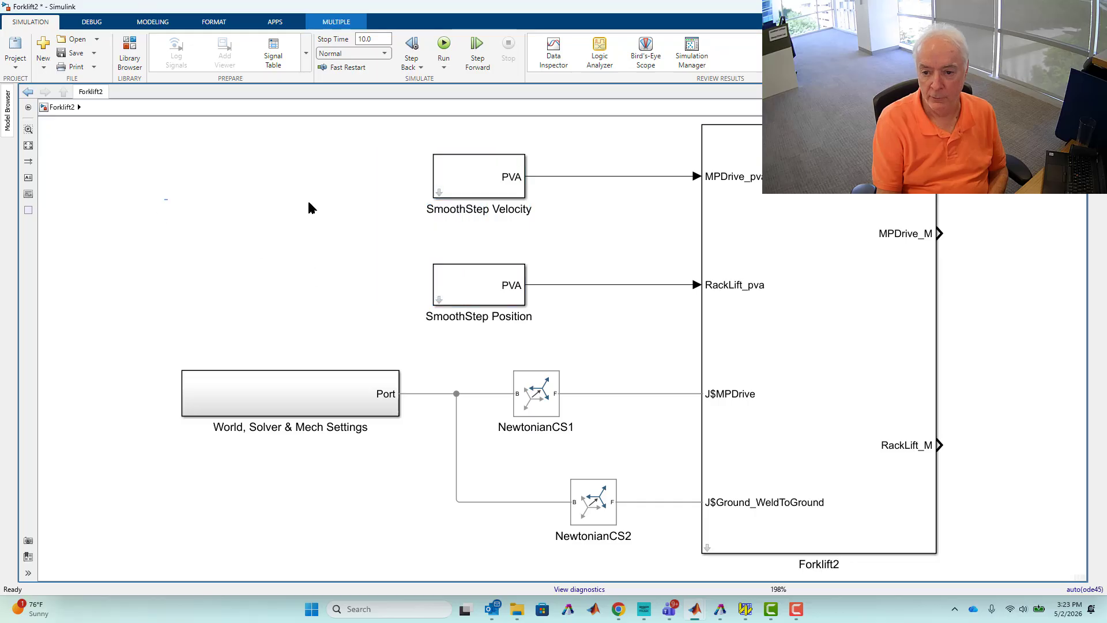
# Step: Set the final value of the SmoothStep Velocity block to 5
pyautogui.doubleClick(469, 180)
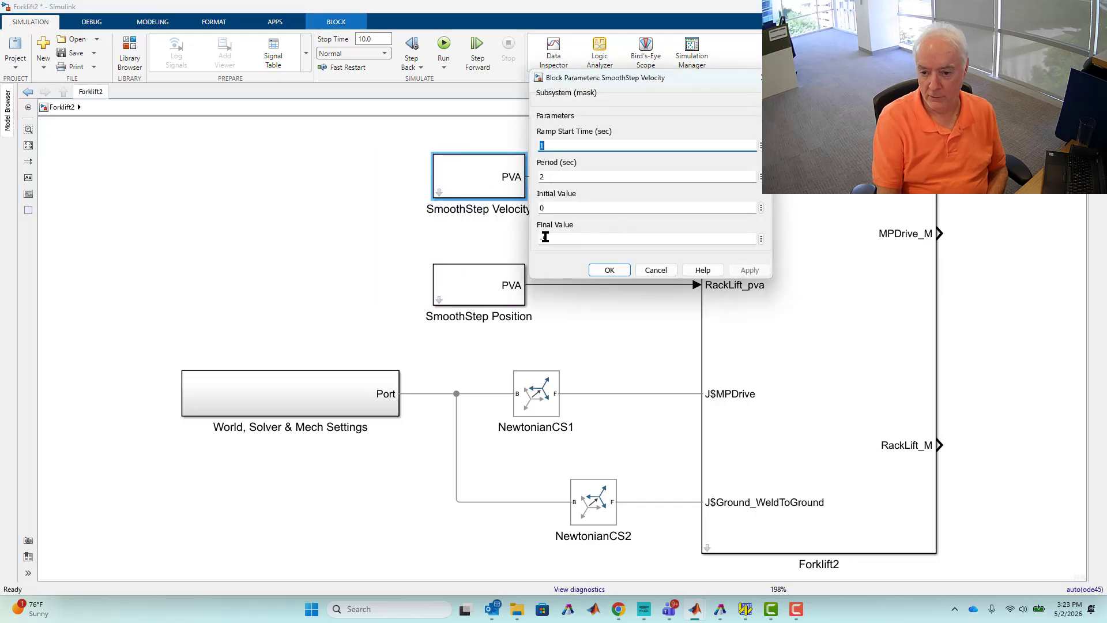
pyautogui.doubleClick(545, 237)
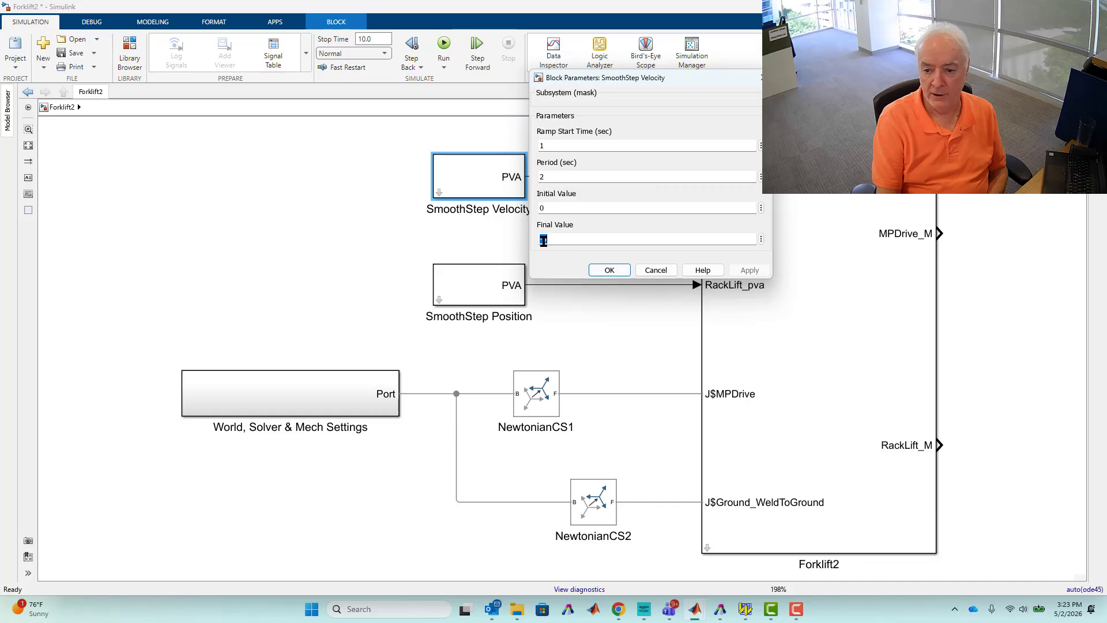
pyautogui.write('-5')
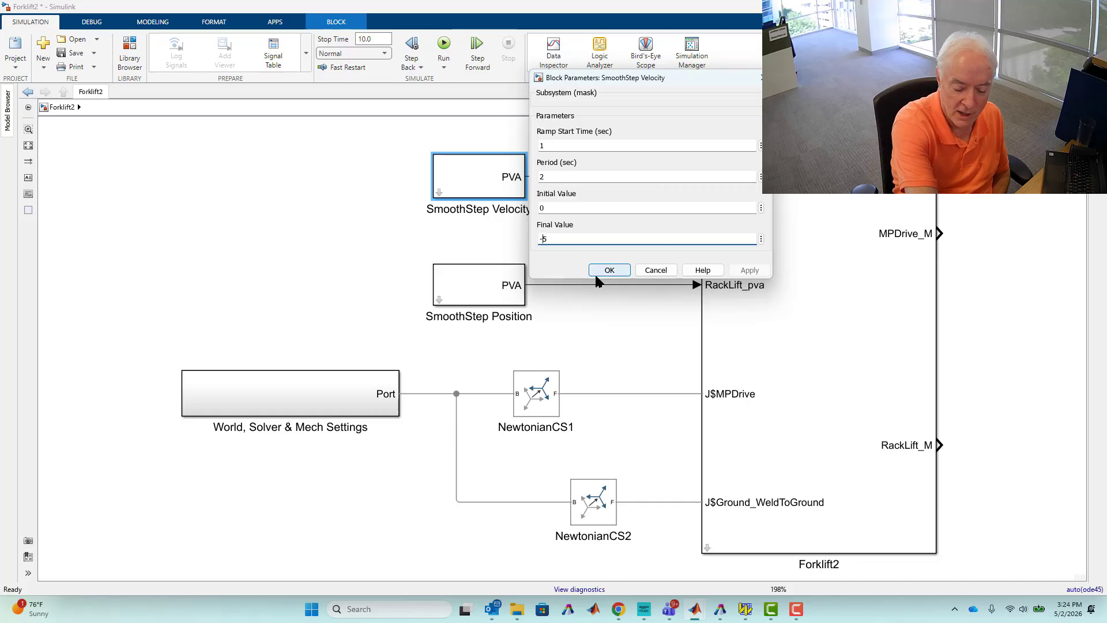
pyautogui.press('BackSpace')
pyautogui.press('BackSpace')
pyautogui.write('5')
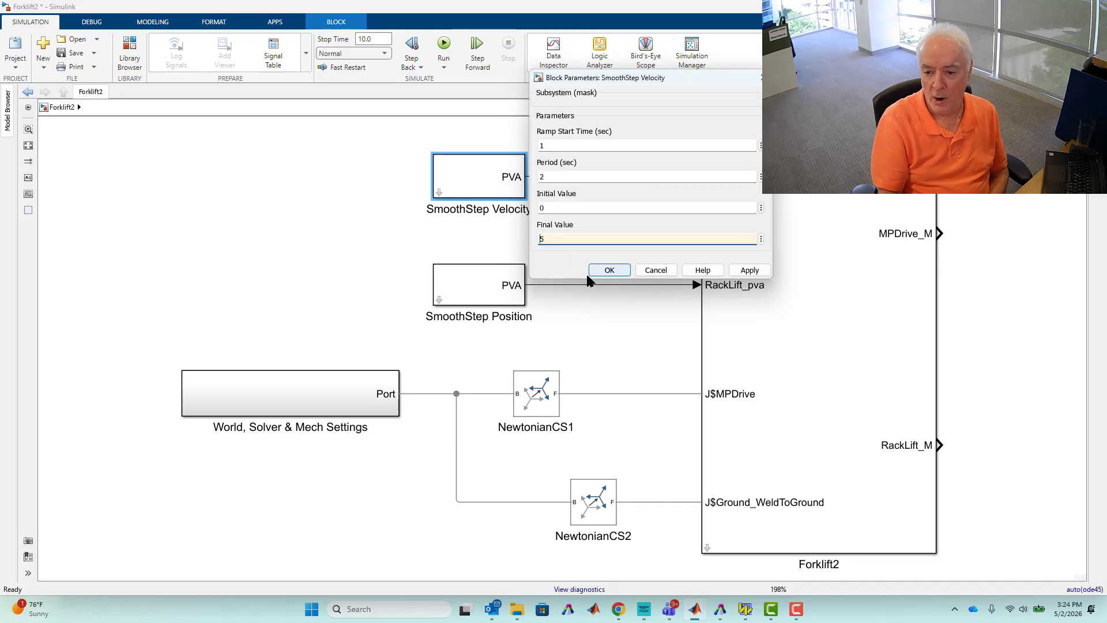
pyautogui.click(614, 269)
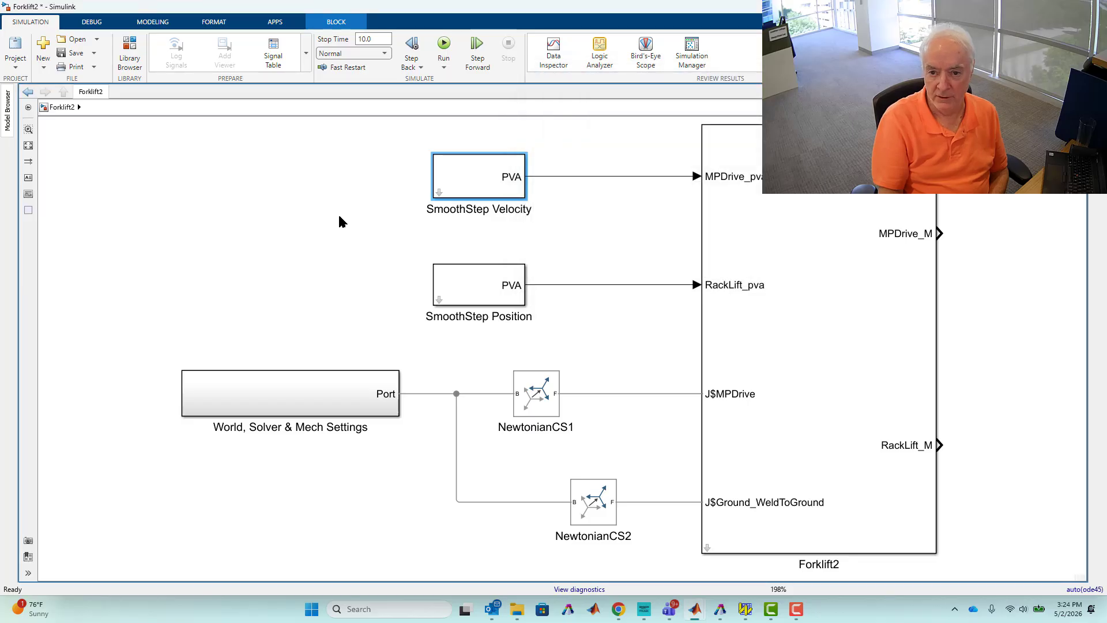
# Step: Run the simulation and examine the front and rear axle force curves in the Data Inspector
pyautogui.click(443, 46)
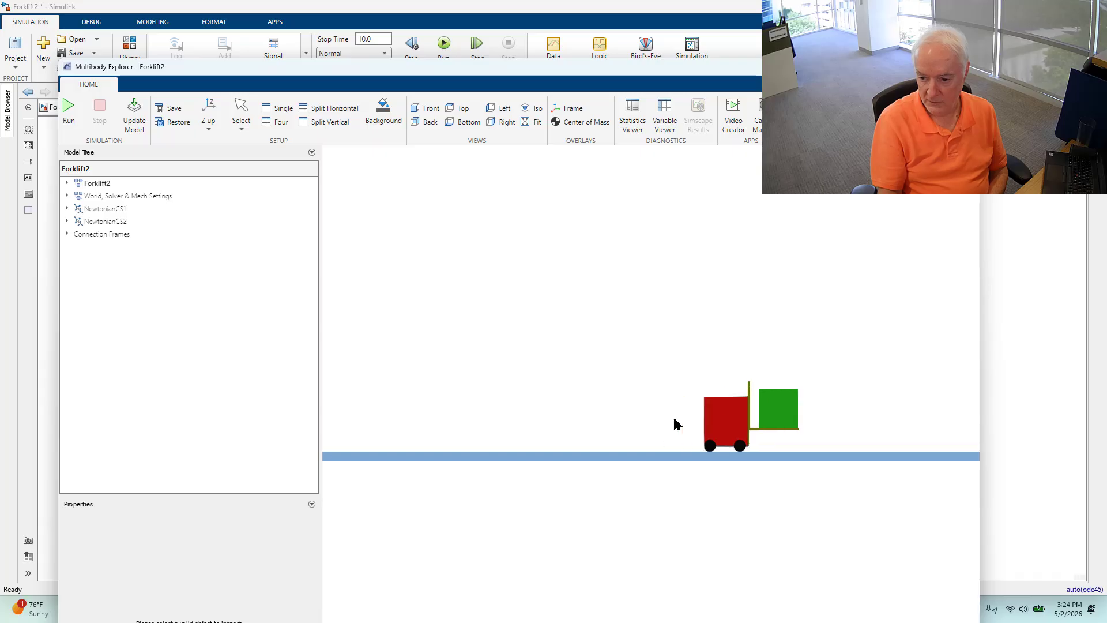
pyautogui.click(1018, 424)
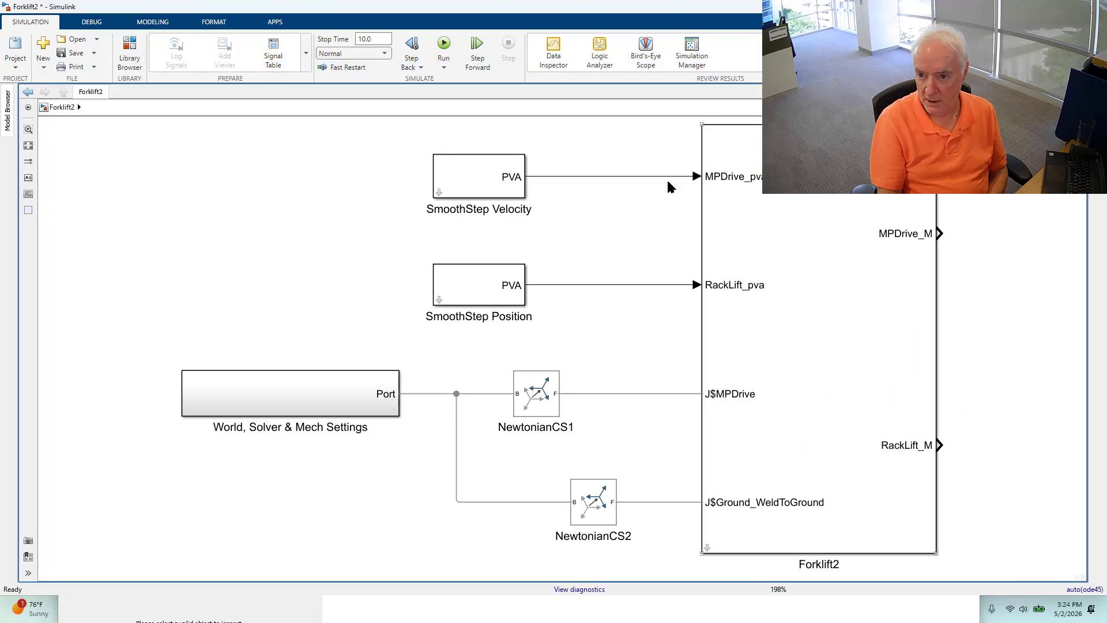
pyautogui.click(558, 53)
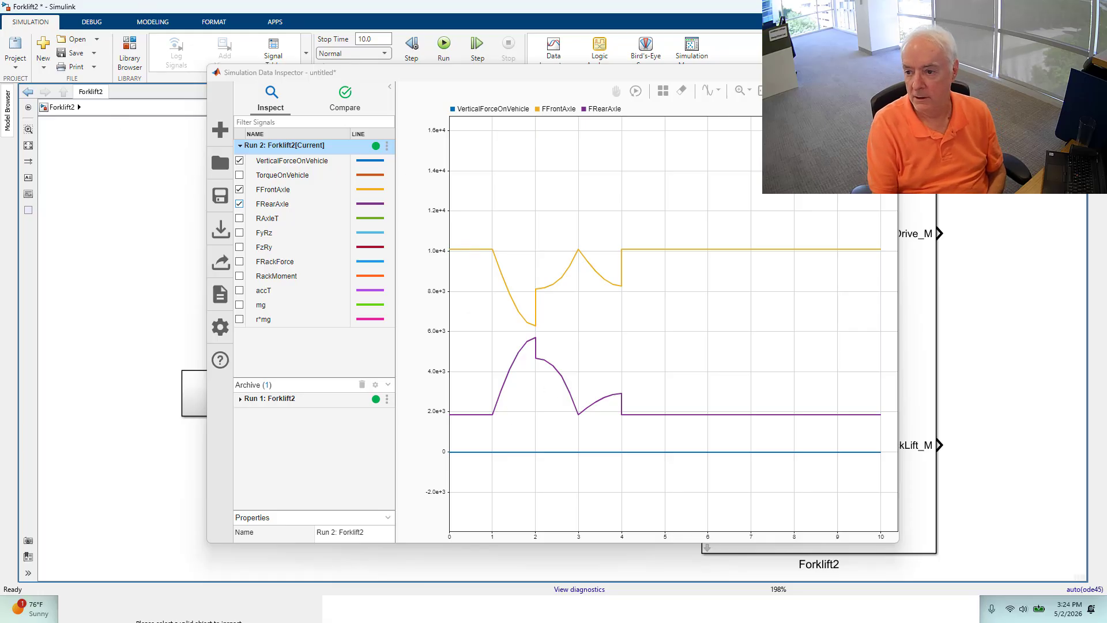
pyautogui.click(129, 151)
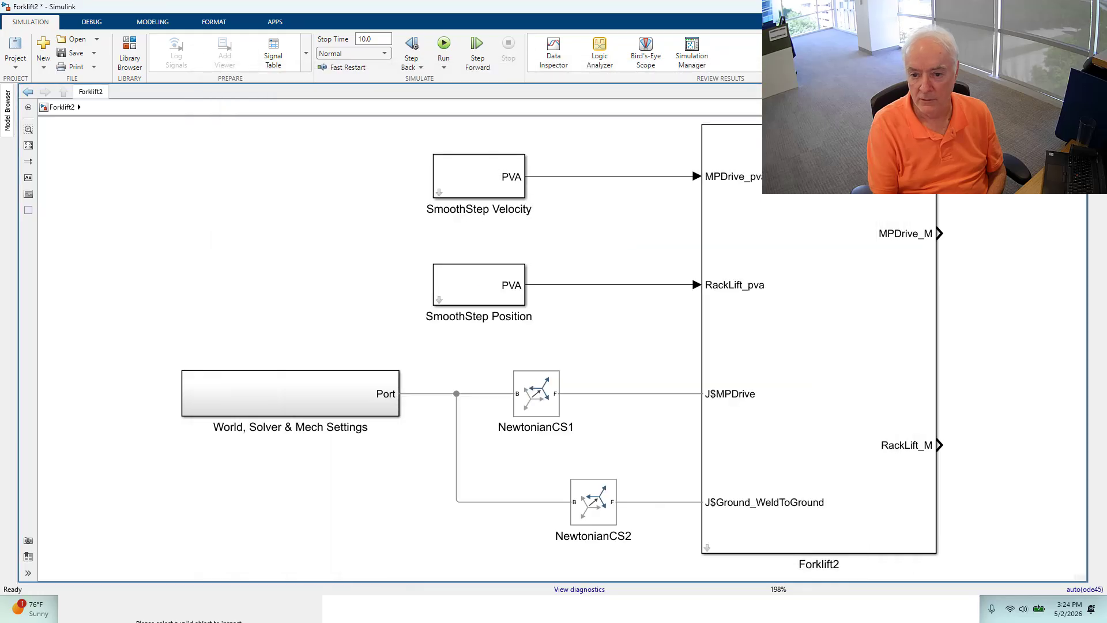
# Step: Set the final value of the SmoothStep Velocity block to -5 and rerun the simulation
pyautogui.doubleClick(474, 177)
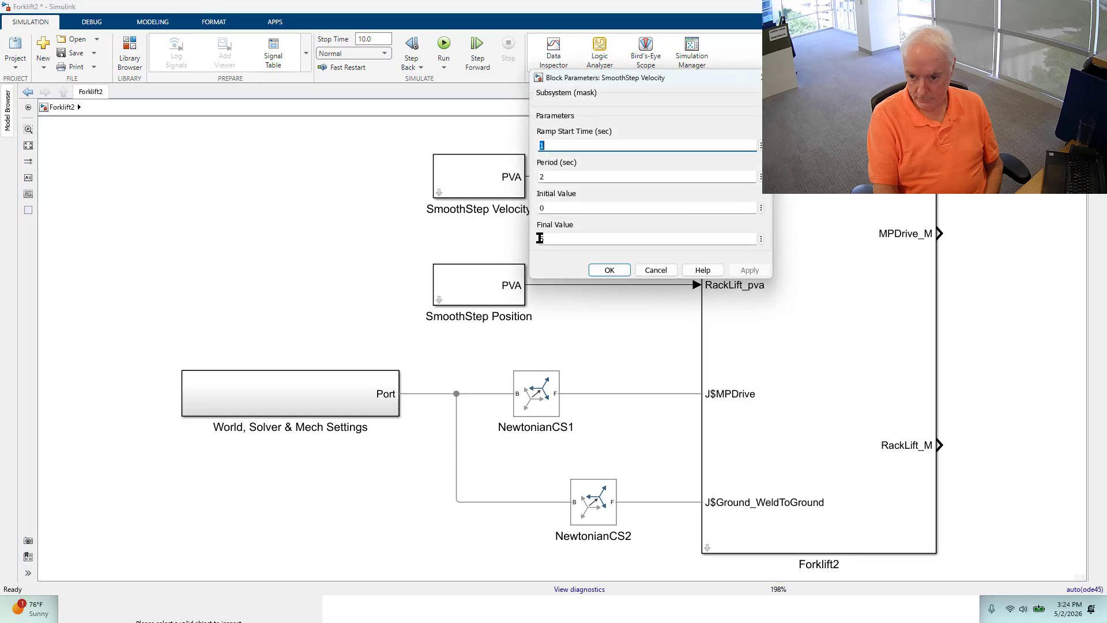
pyautogui.click(540, 238)
pyautogui.doubleClick(538, 239)
pyautogui.click(542, 241)
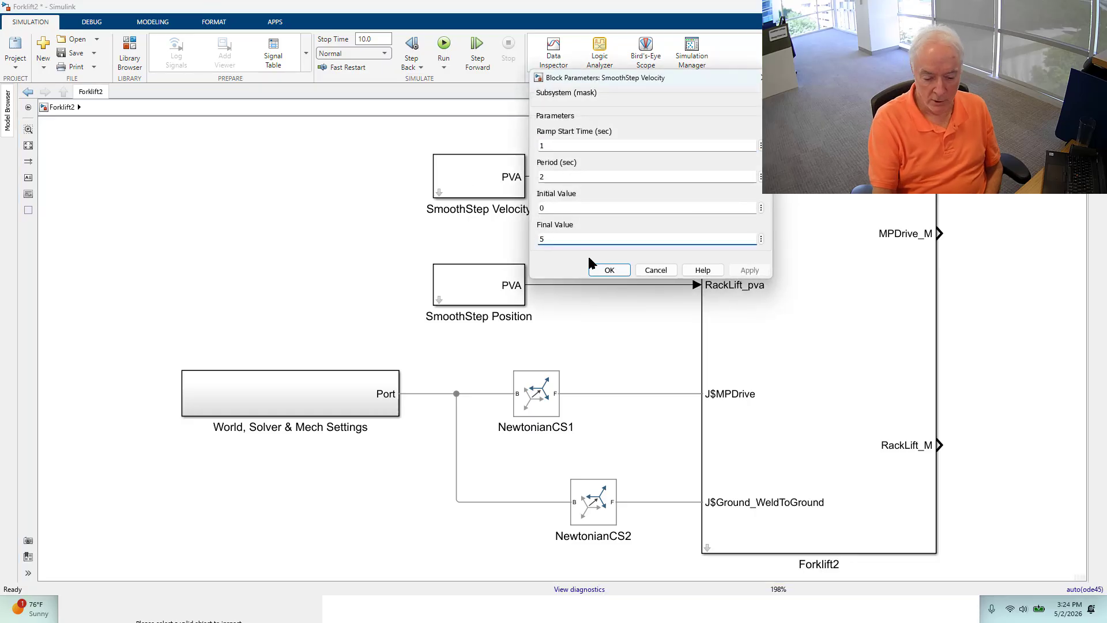
pyautogui.write('-')
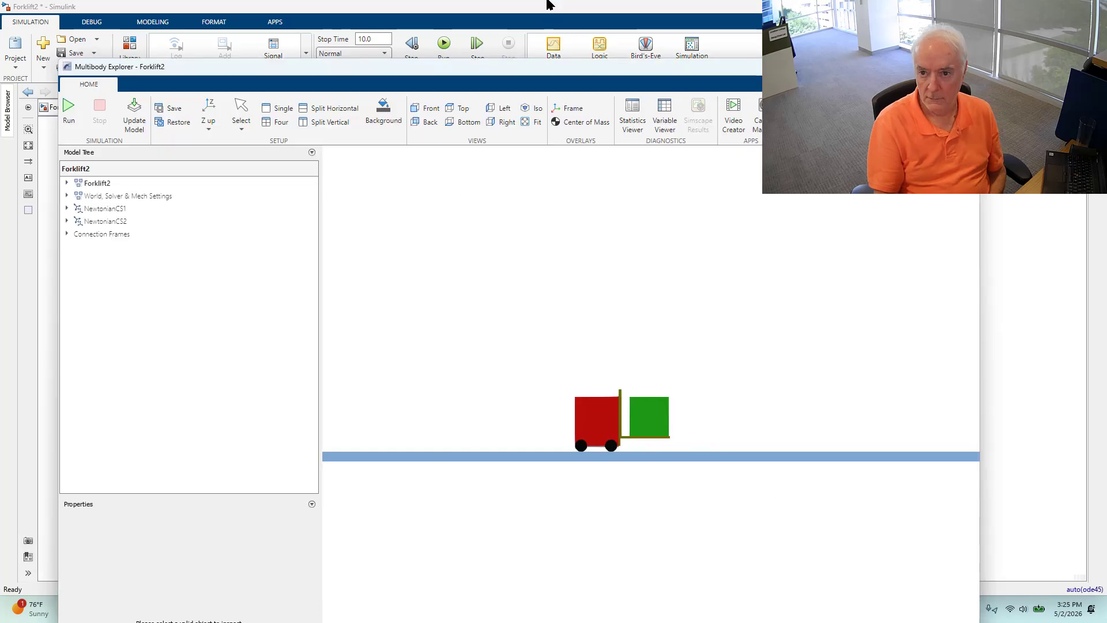
# Step: Open the Data Inspector to review the axle forces, and pause the forklift animation at about 4.6 s
pyautogui.doubleClick(547, 7)
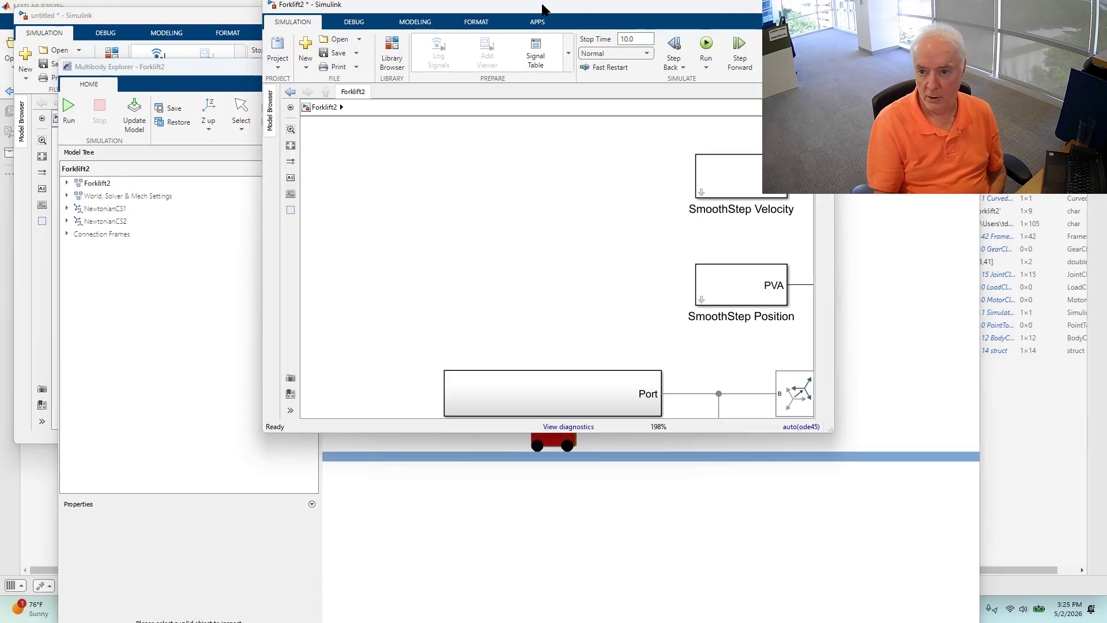
pyautogui.doubleClick(583, 10)
pyautogui.click(556, 52)
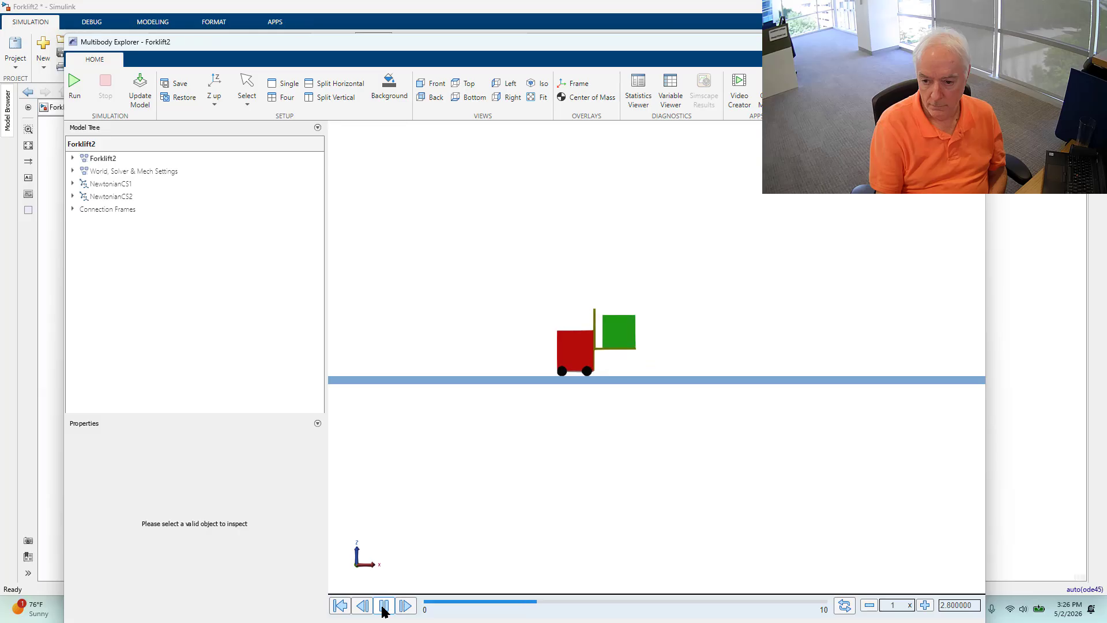
pyautogui.click(383, 606)
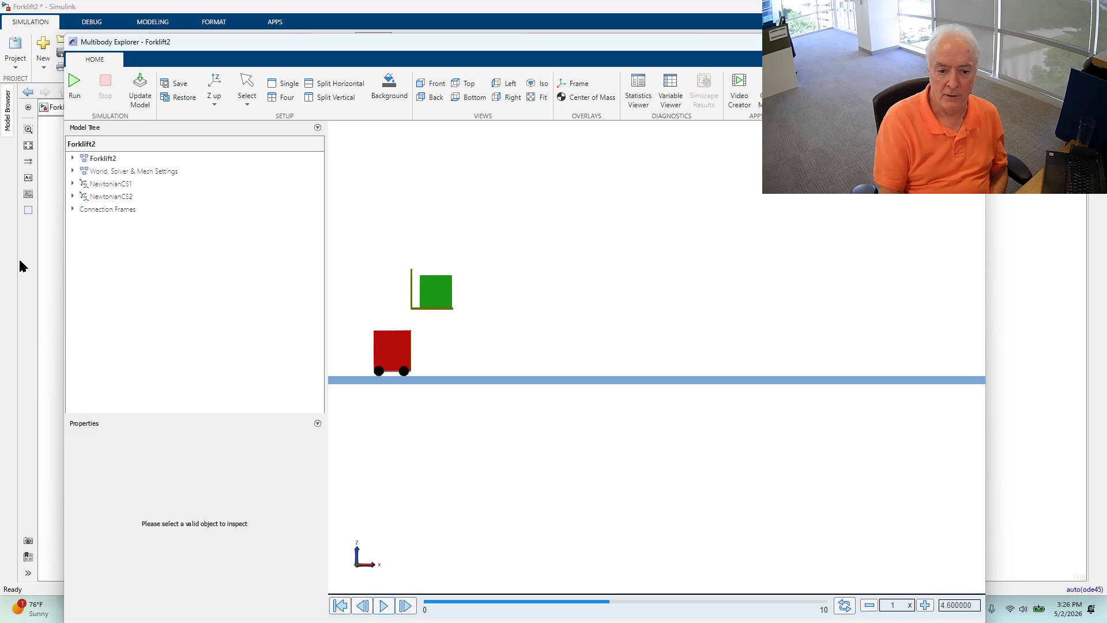
# Step: Set the ramp start time of the SmoothStep Position block to 5 sec
pyautogui.click(47, 271)
pyautogui.click(482, 299)
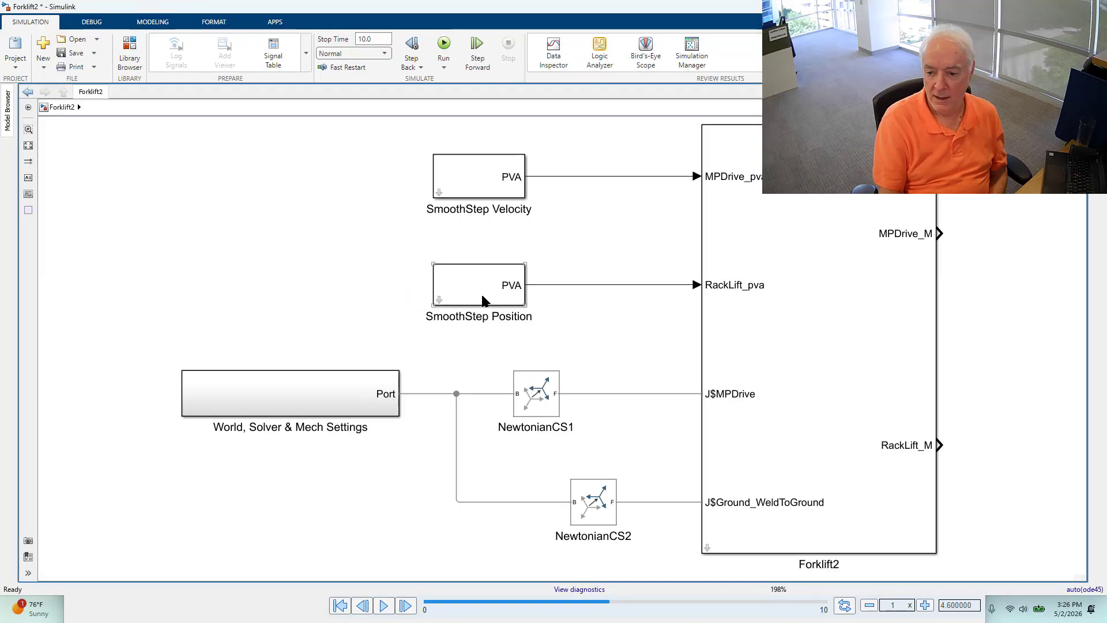
pyautogui.moveTo(628, 261); pyautogui.dragTo(692, 305)
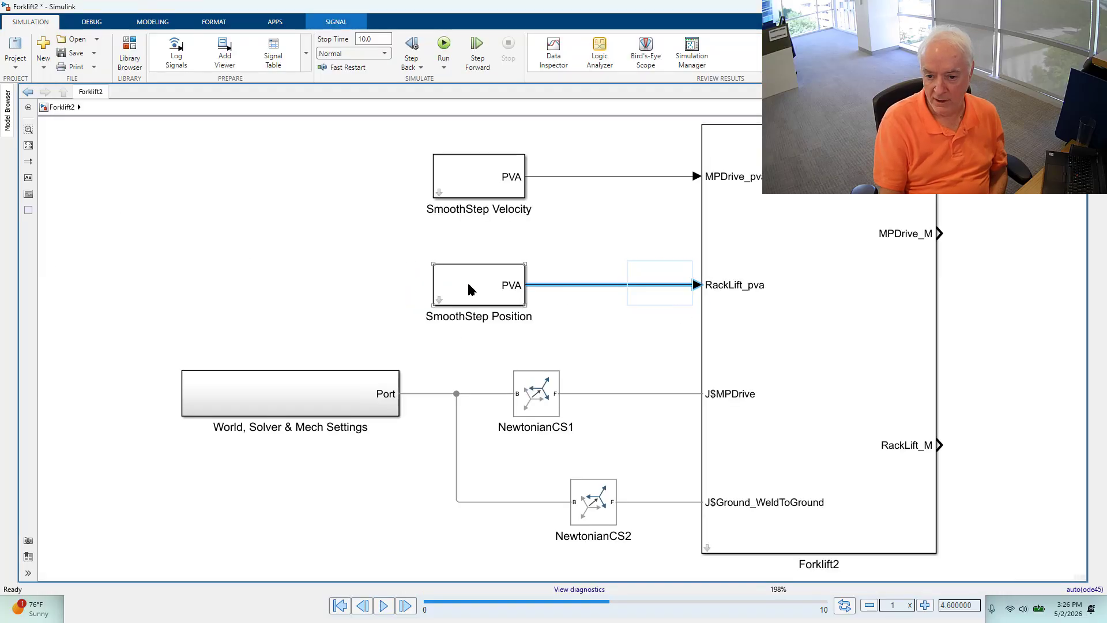
pyautogui.doubleClick(468, 288)
pyautogui.doubleClick(555, 253)
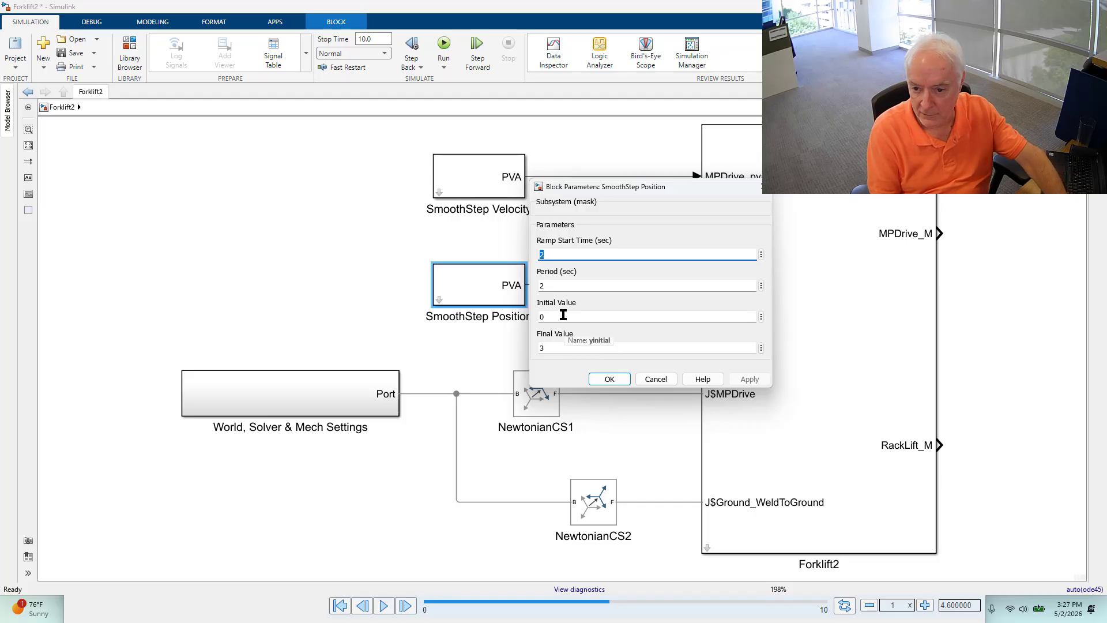
pyautogui.write('5')
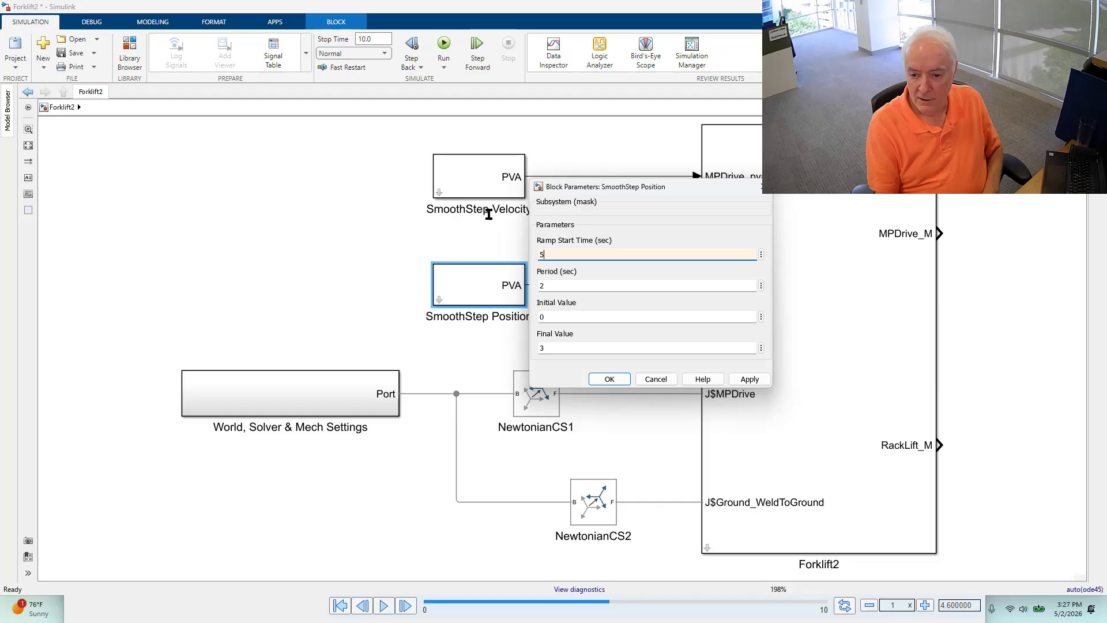
pyautogui.click(609, 380)
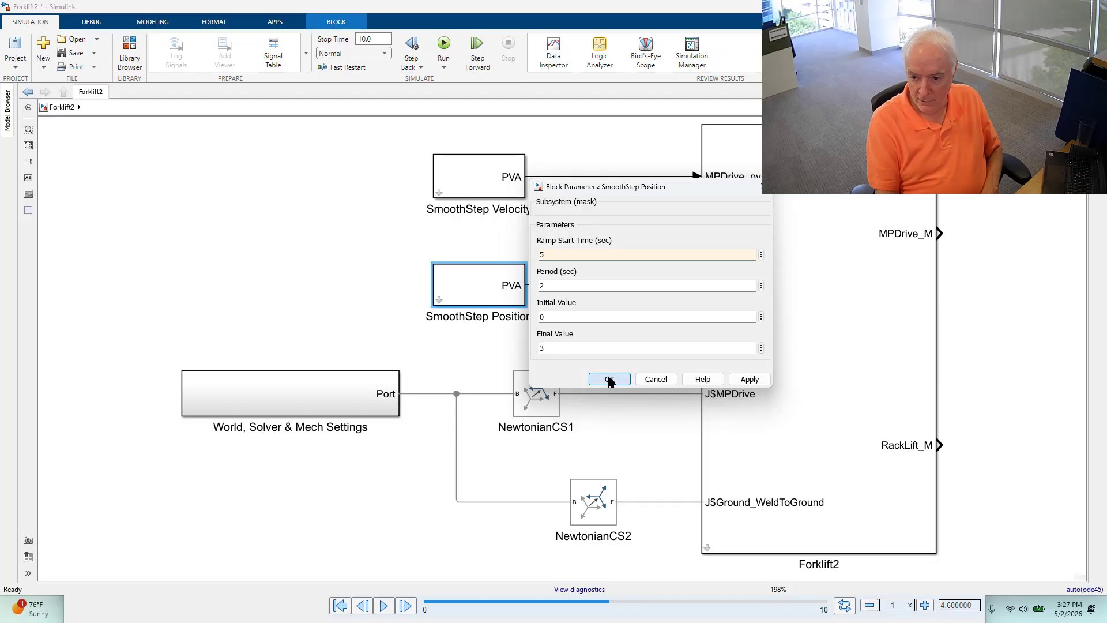
# Step: Run the simulation, watch the forklift drive and lift its load, and pause the animation at about 8.4 s
pyautogui.click(445, 45)
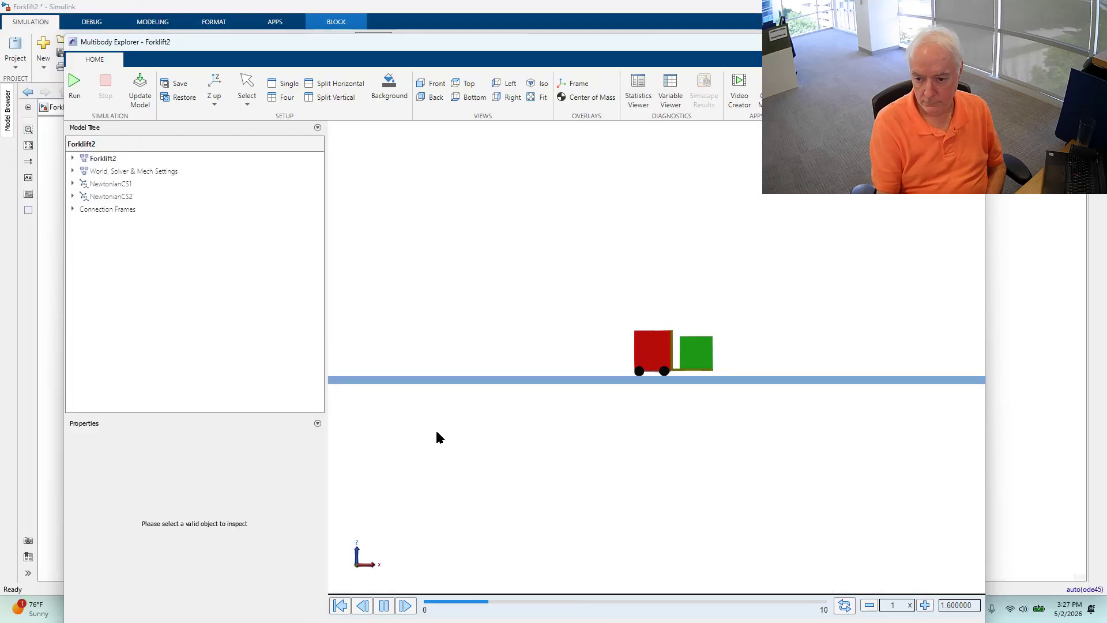
pyautogui.scroll(-2, 486, 385)
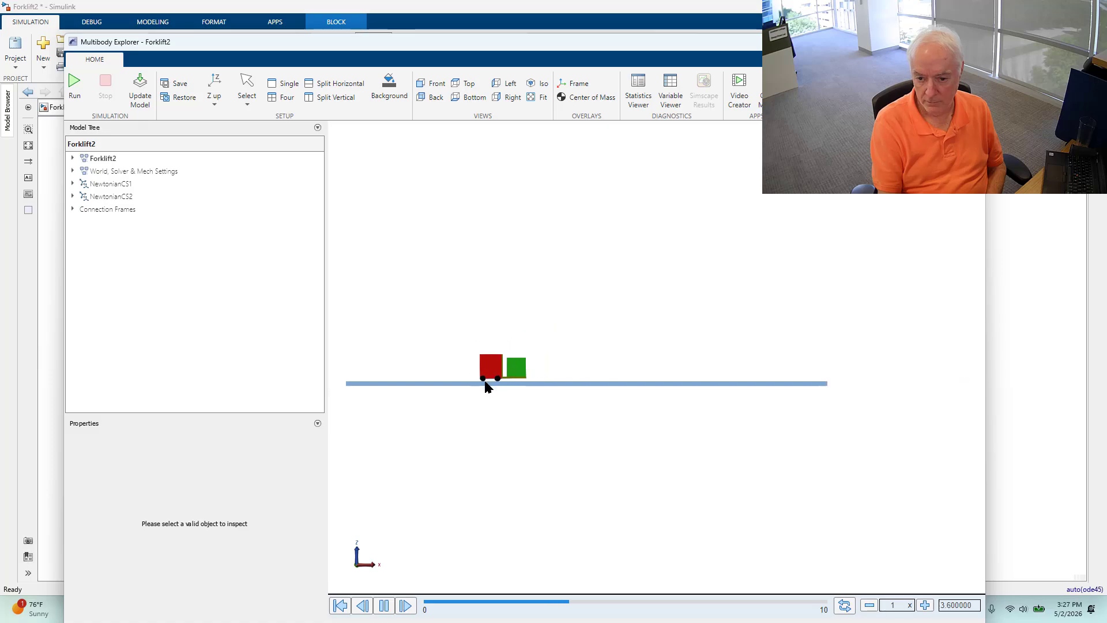
pyautogui.scroll(-2, 462, 451)
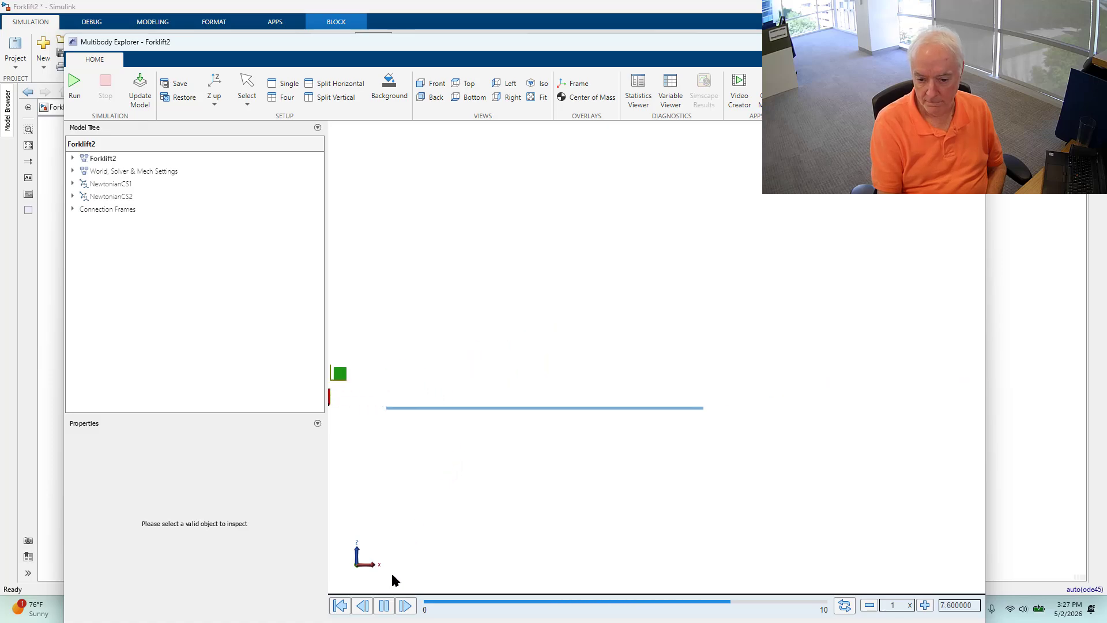
pyautogui.click(383, 605)
# Step: Examine the front and rear axle force curves of the latest run in the Data Inspector, then return to the model
pyautogui.click(1019, 303)
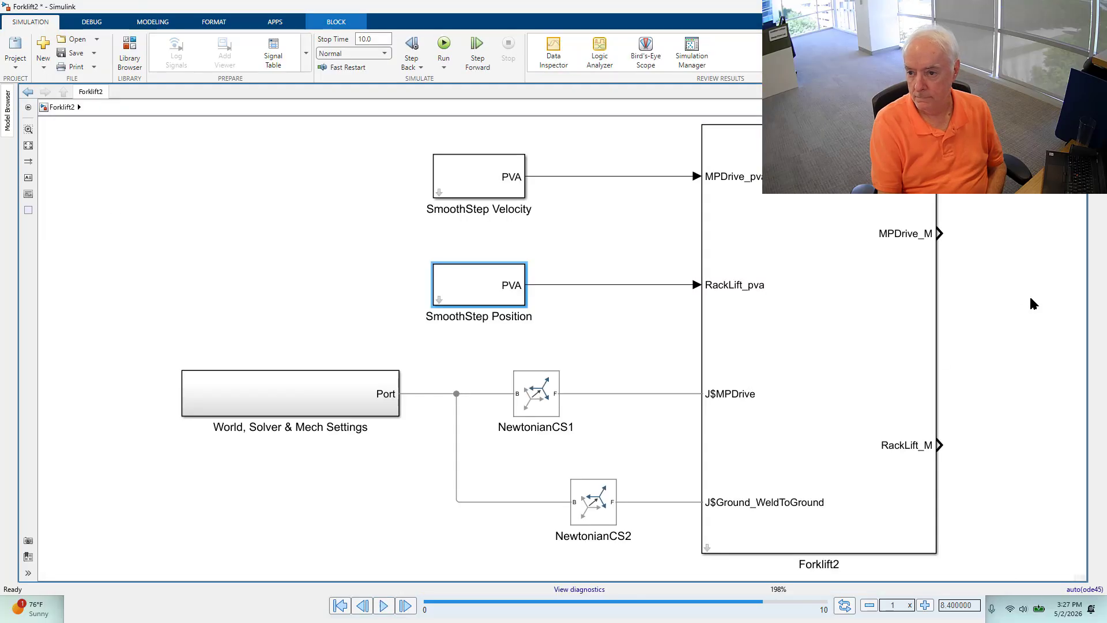
pyautogui.click(554, 52)
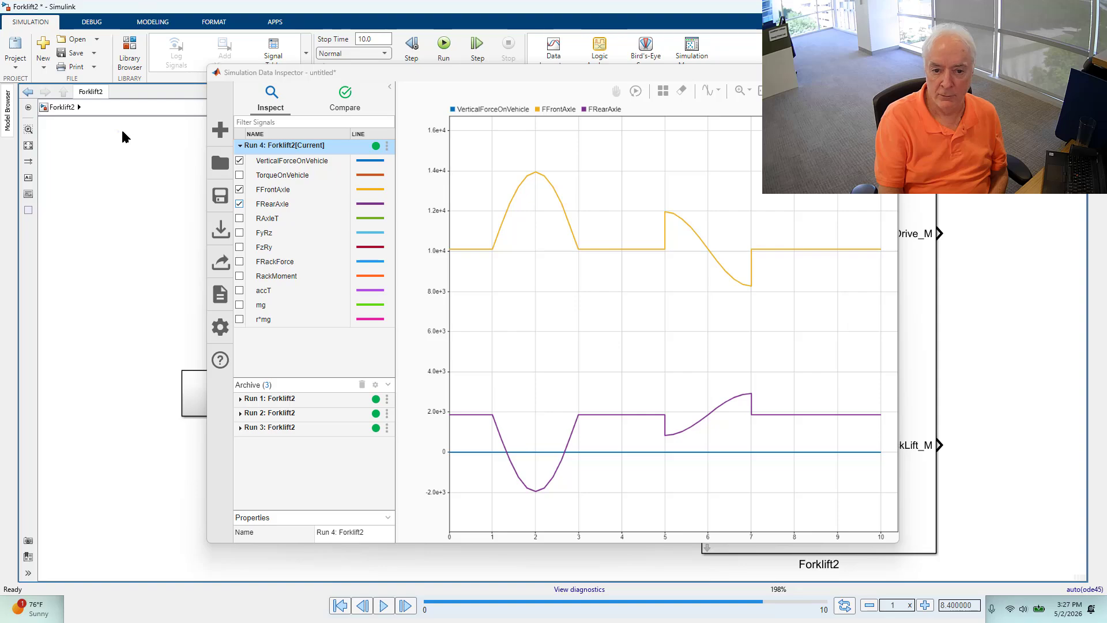
pyautogui.click(833, 73)
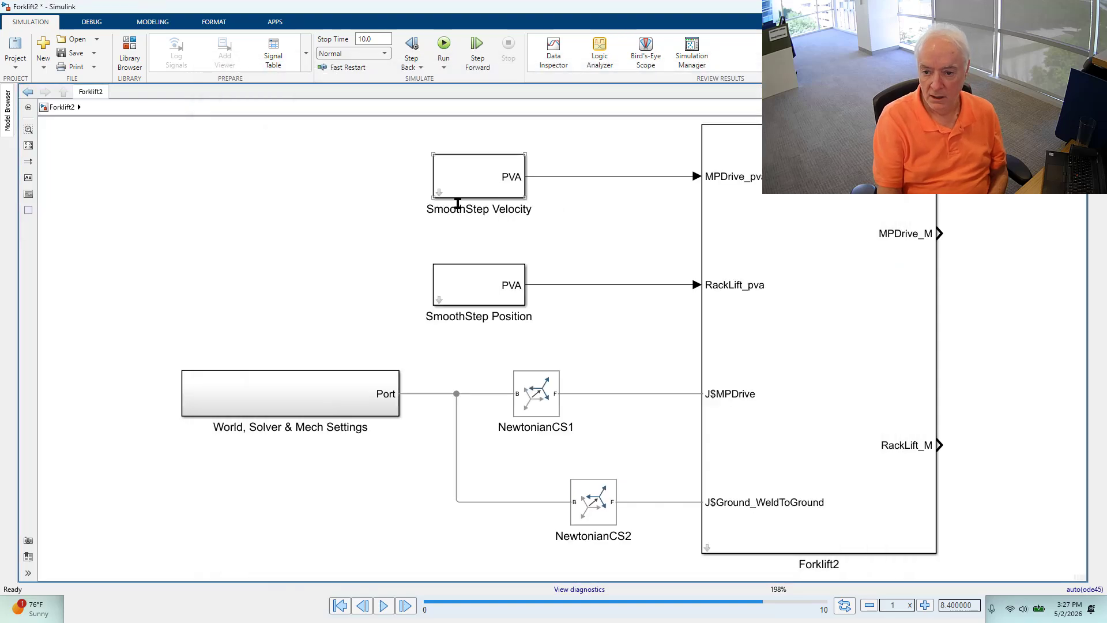
# Step: Set the period of the SmoothStep Velocity block to 5 sec
pyautogui.click(484, 180)
pyautogui.doubleClick(484, 180)
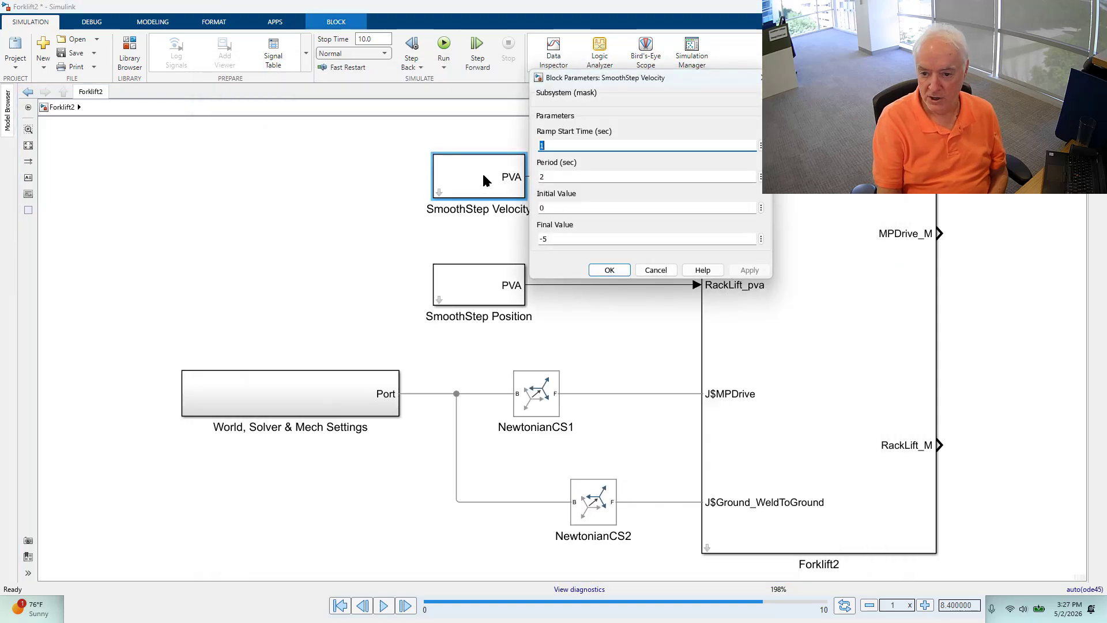
pyautogui.doubleClick(563, 179)
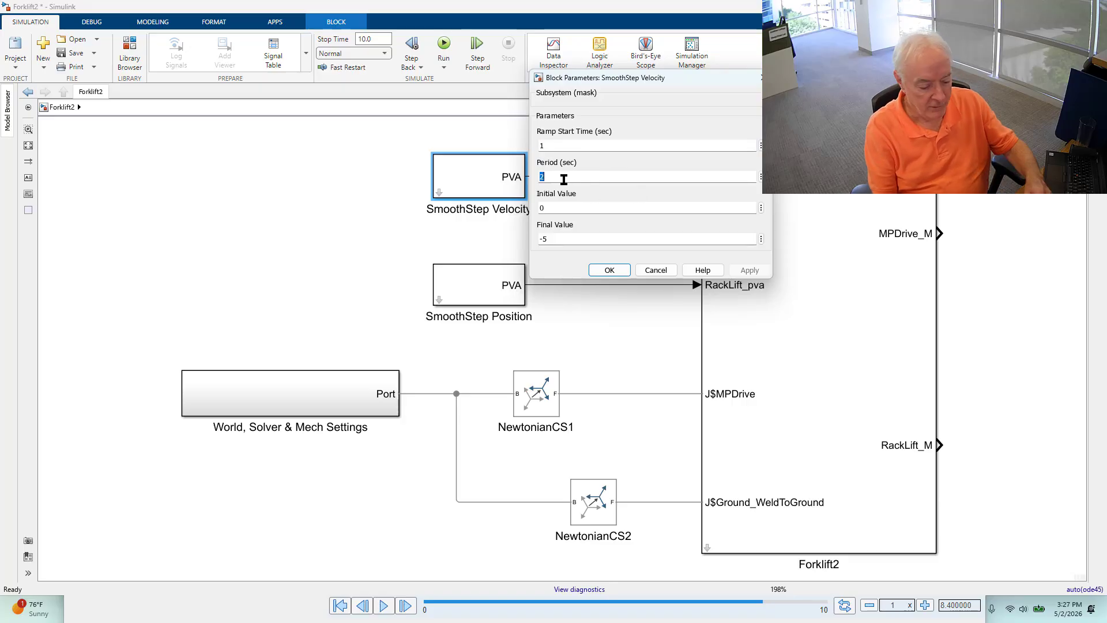
pyautogui.write('5')
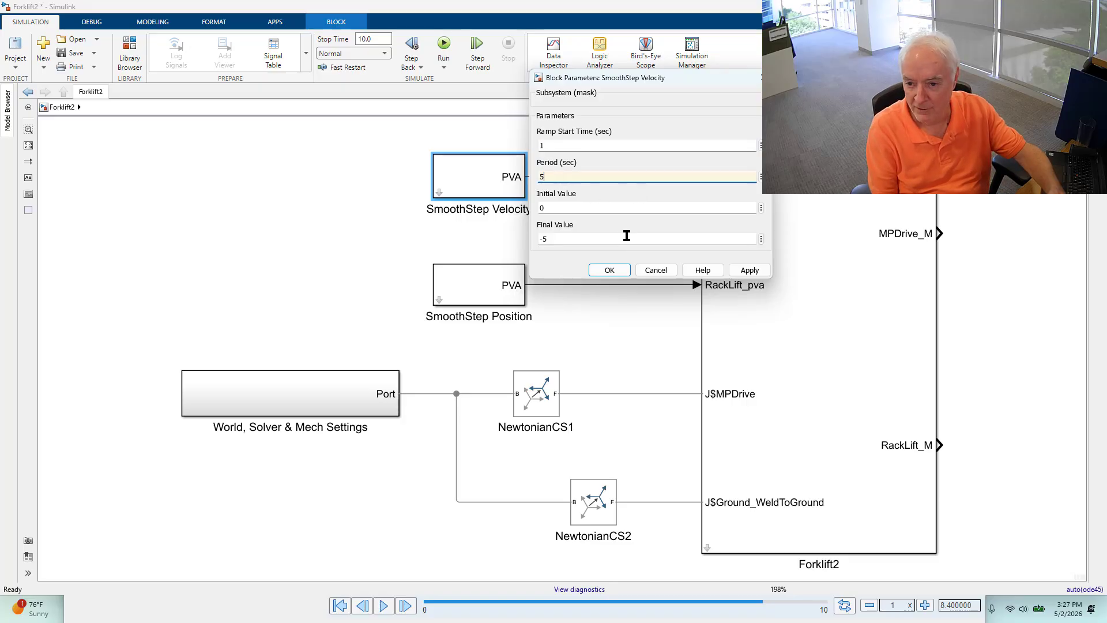
pyautogui.click(609, 271)
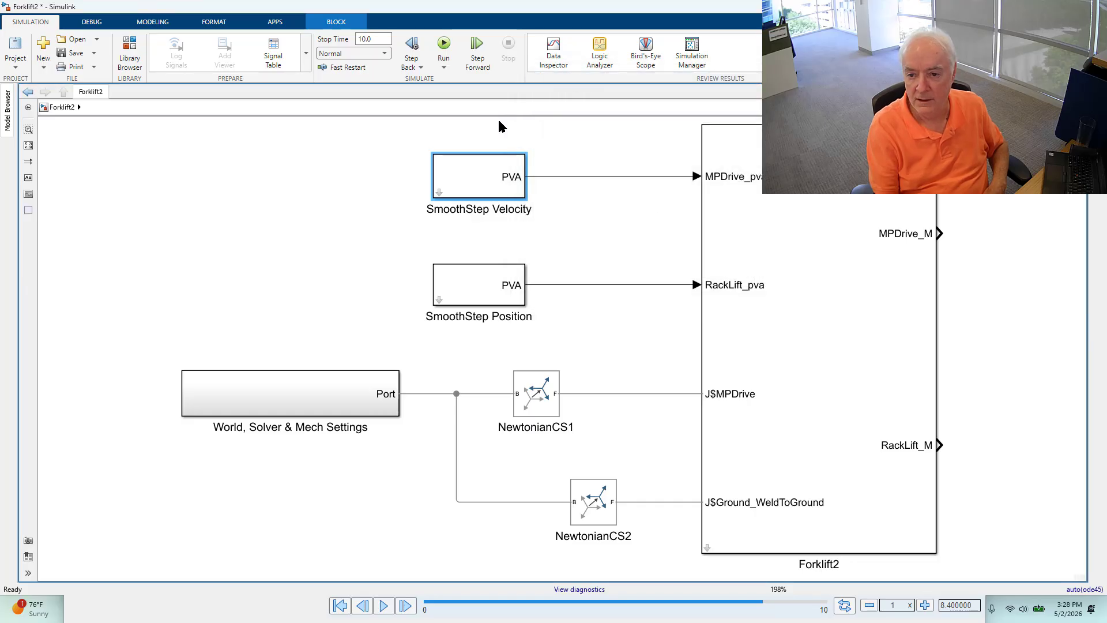
# Step: Rerun the simulation with the longer velocity ramp and open its axle force curves in the Data Inspector
pyautogui.click(444, 45)
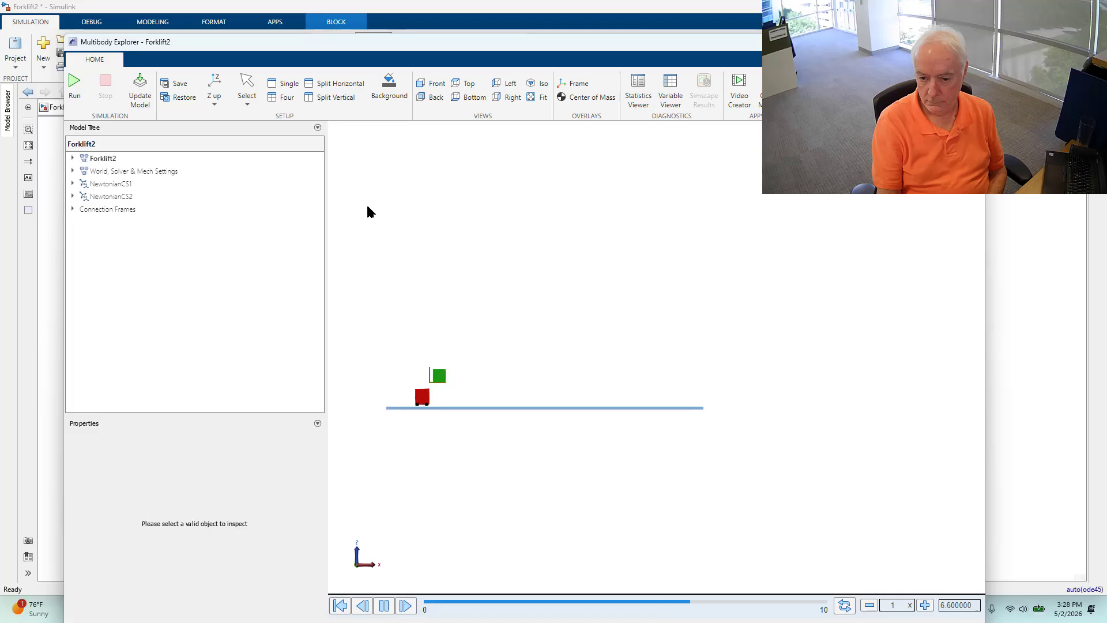
pyautogui.click(1032, 339)
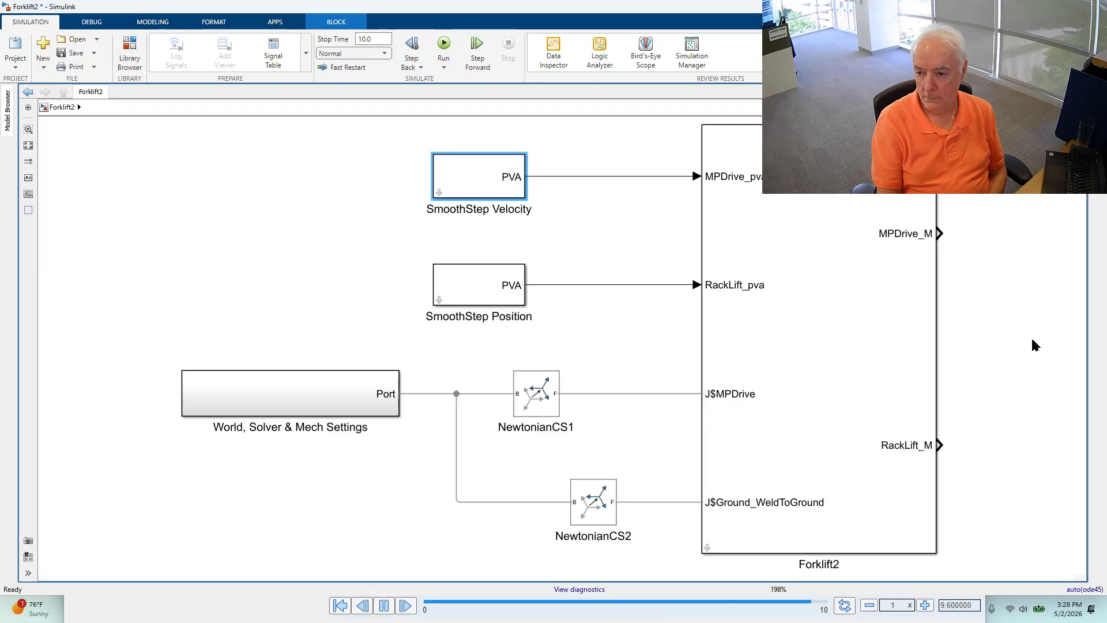
pyautogui.click(553, 52)
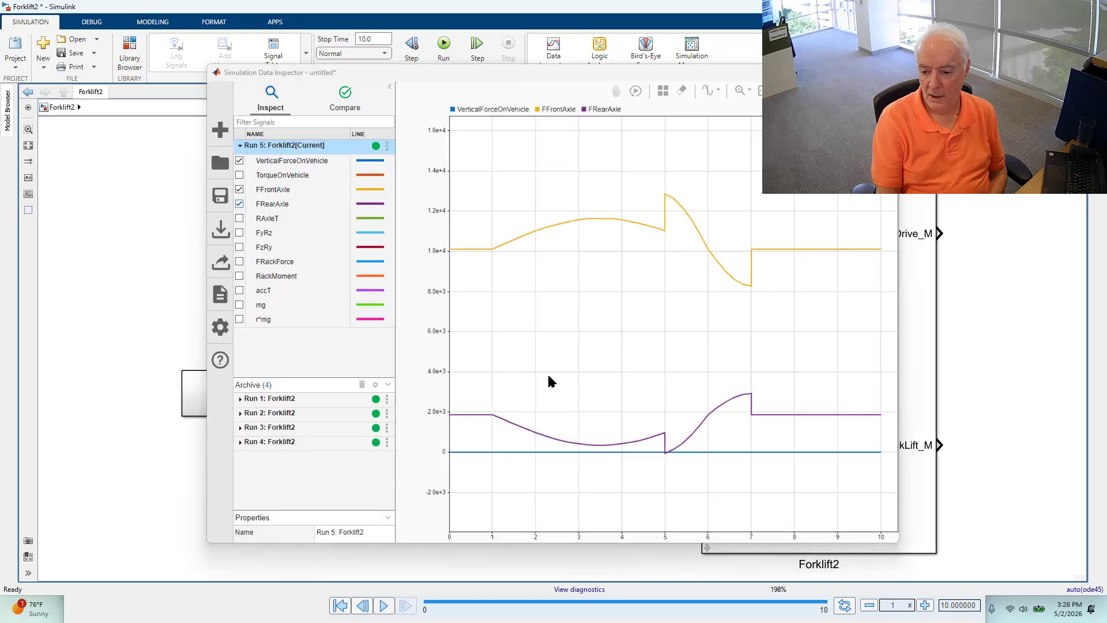